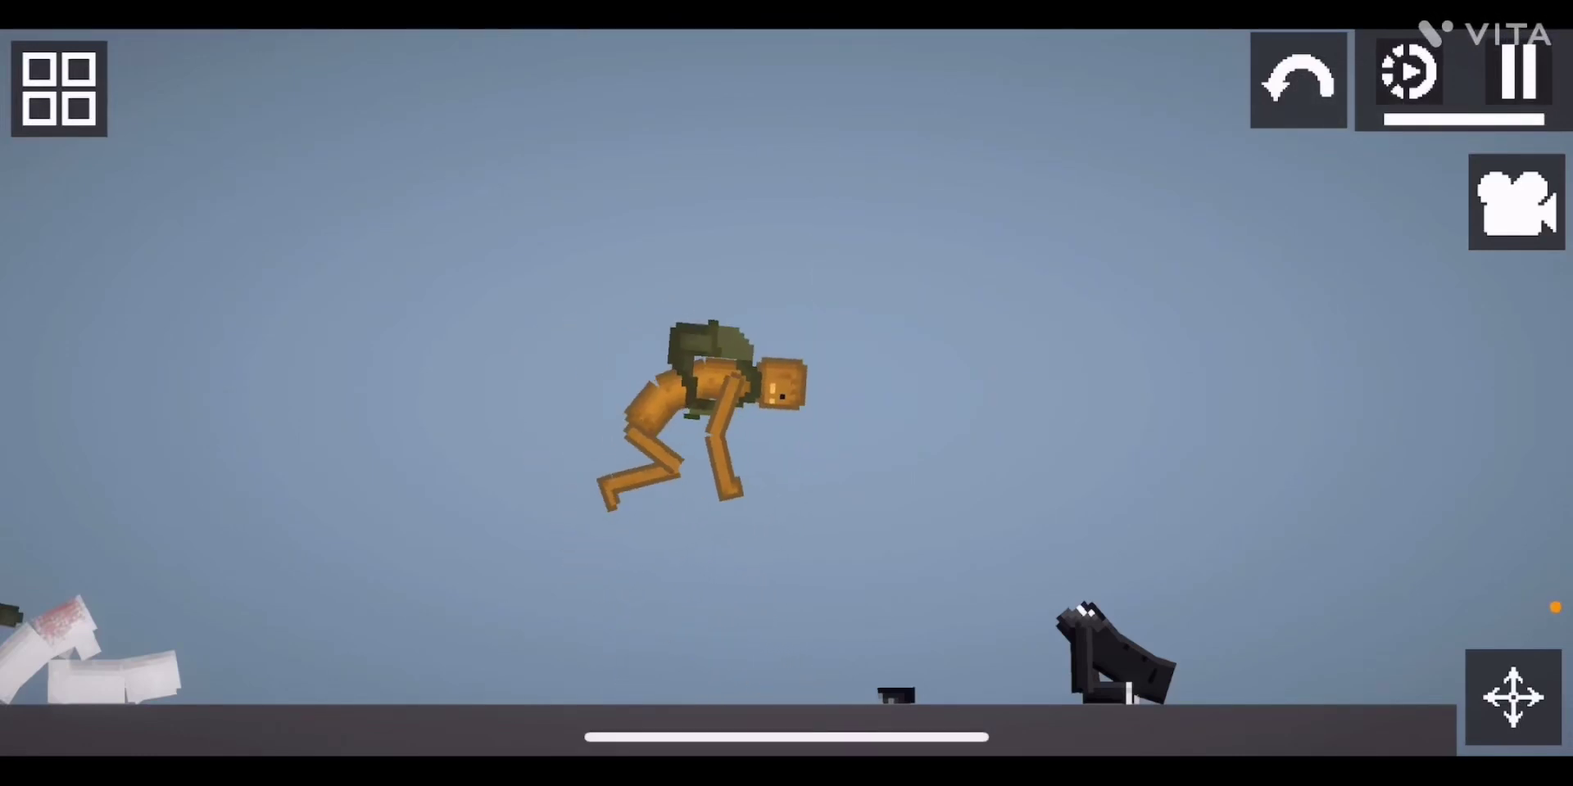
{"action": "scroll", "coordinate": [787, 492], "scroll_direction": "down", "scroll_amount": 10}
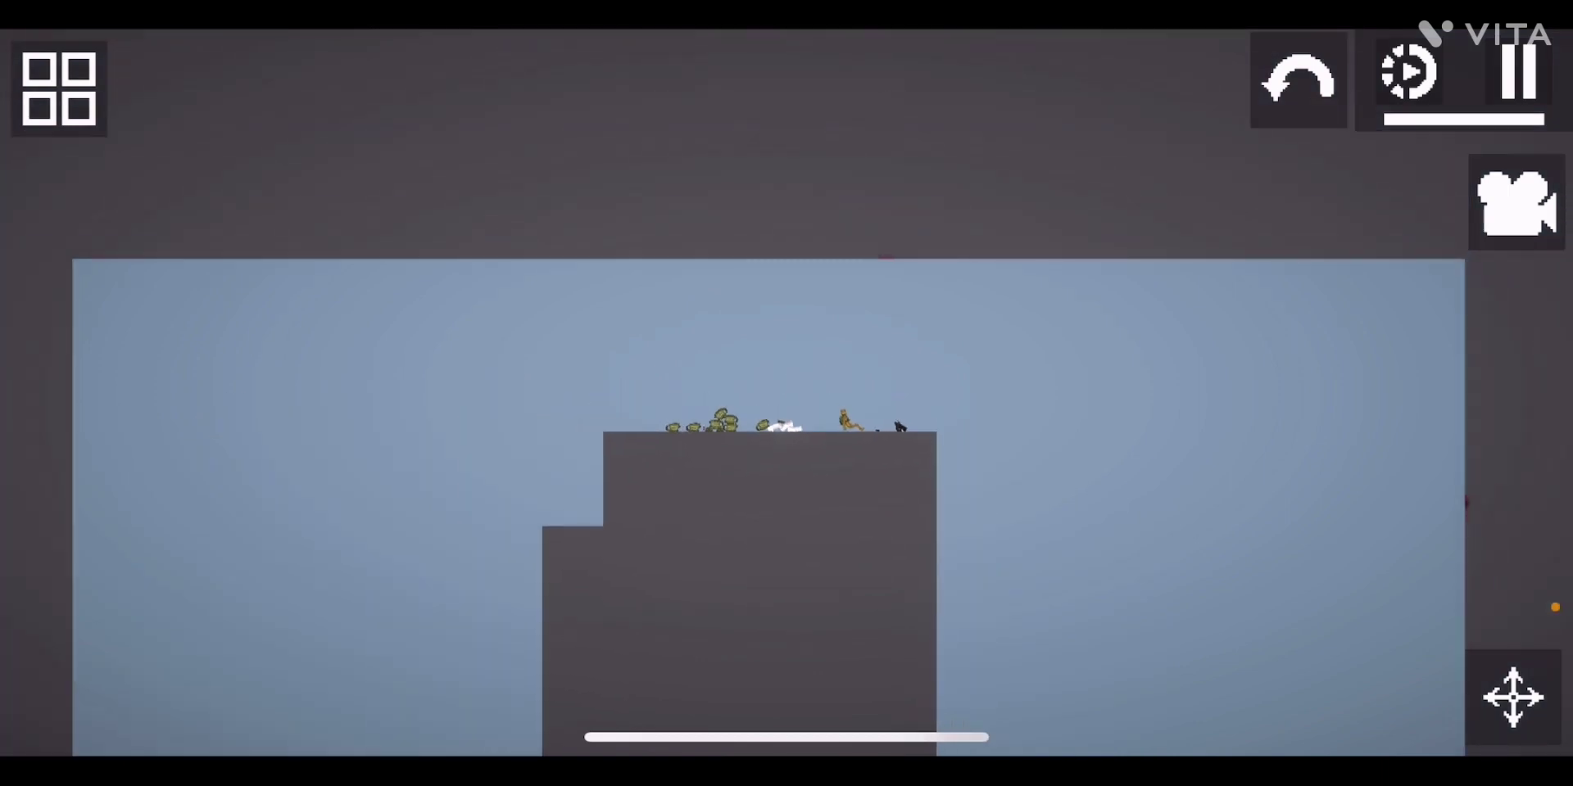